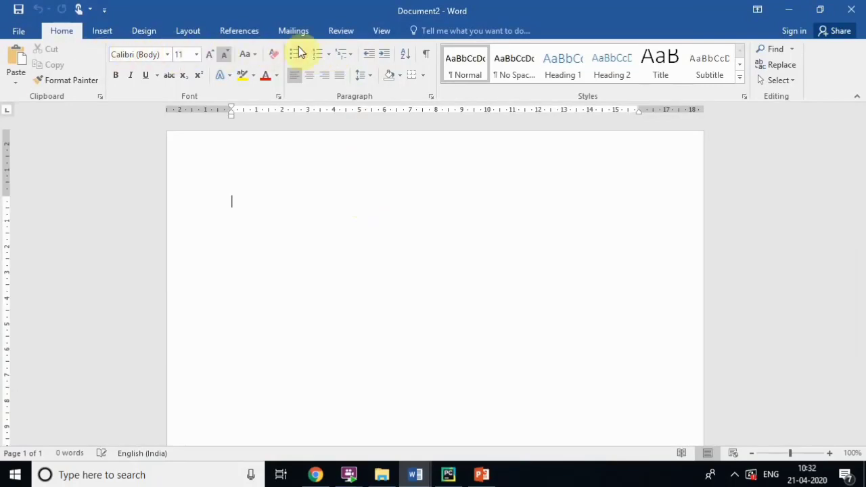
- Switch to the Python module notes document and dismiss the Document Recovery pane
left_click(376, 35)
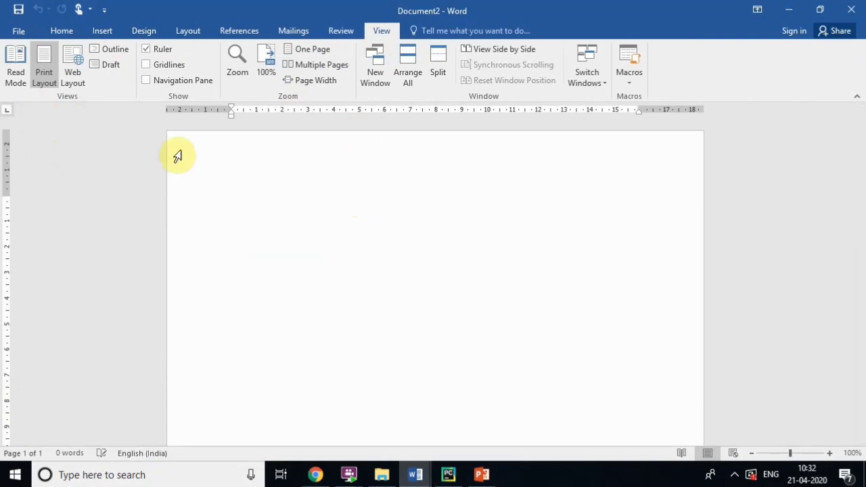
left_click(417, 476)
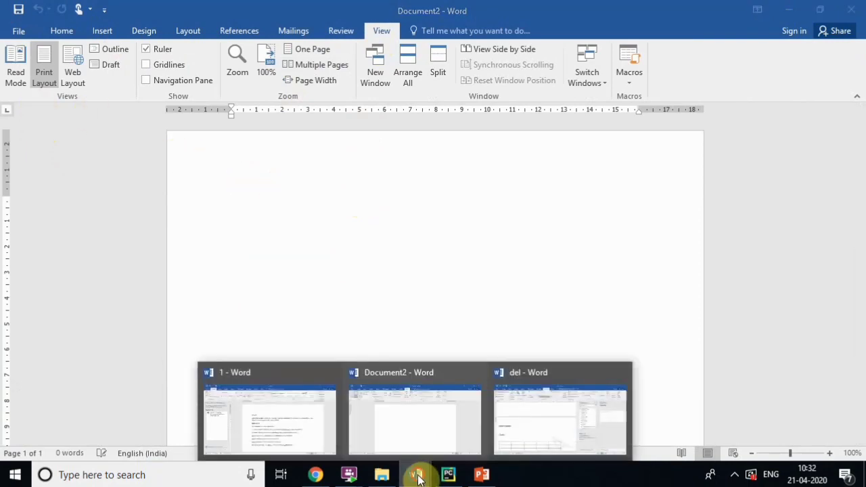
left_click(313, 437)
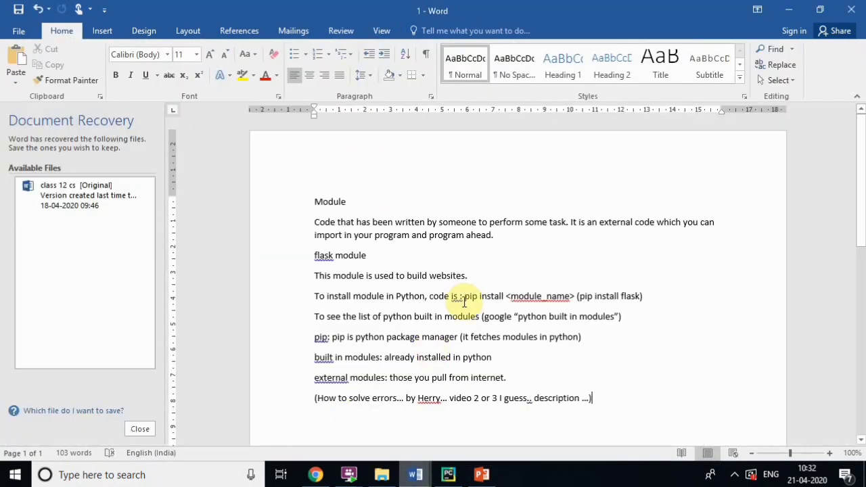
left_click(139, 430)
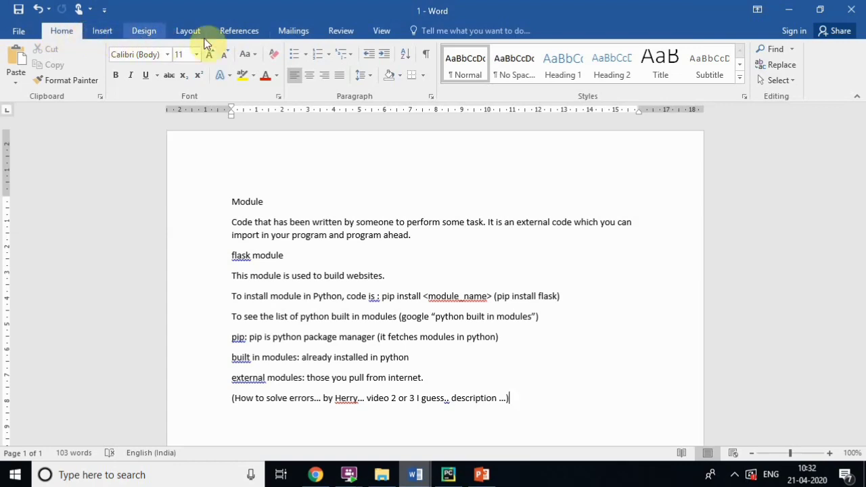
- View the notes in Read Mode, then return to Print Layout
left_click(381, 34)
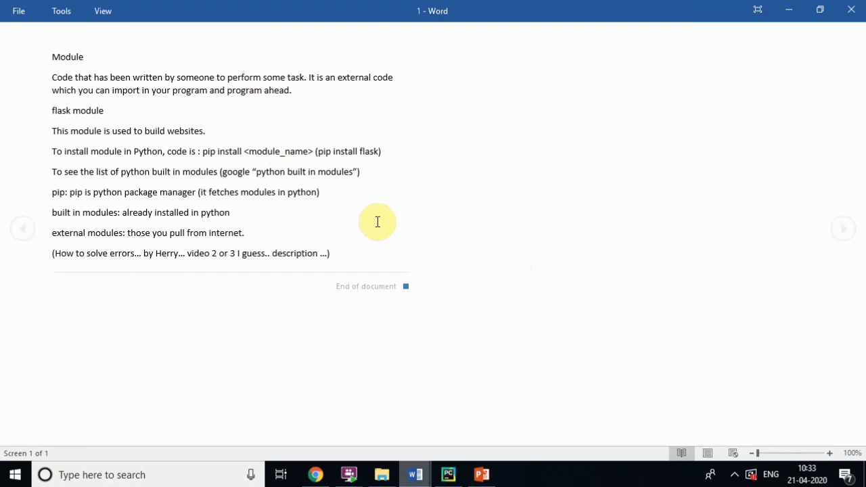
key("Escape")
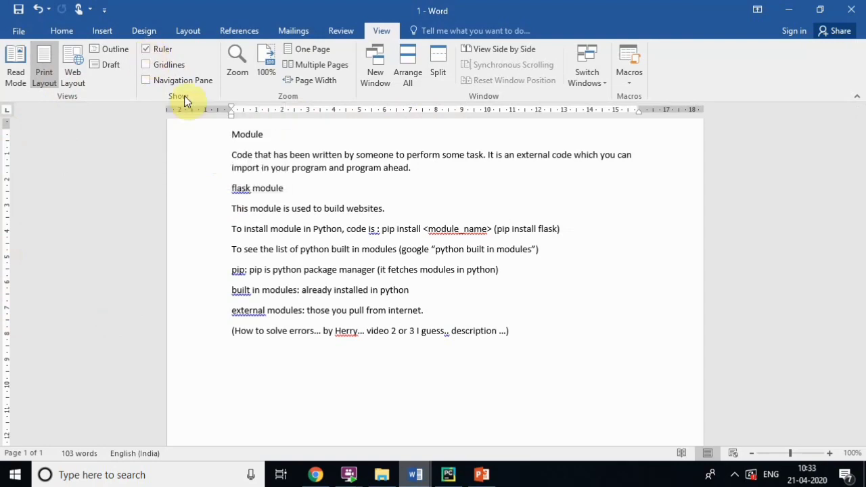
- Hide and re-show the rulers while scrolling through the notes
left_click(147, 49)
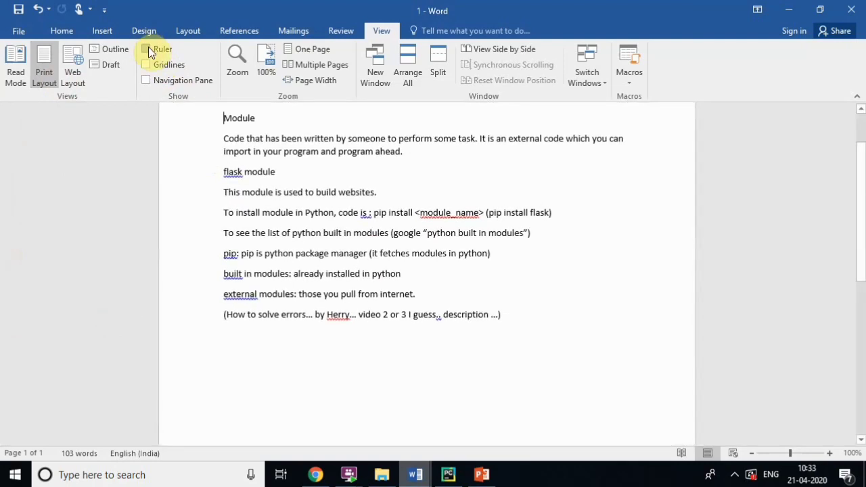
scroll(230, 210, "up", 2)
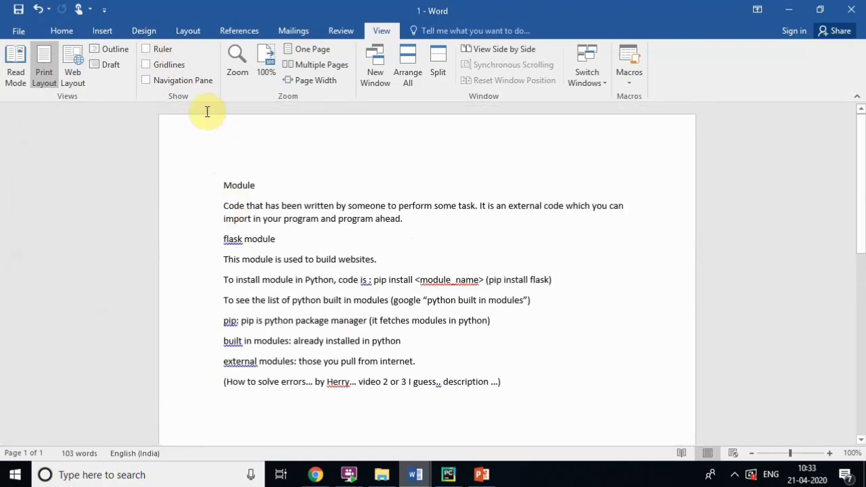
left_click(147, 50)
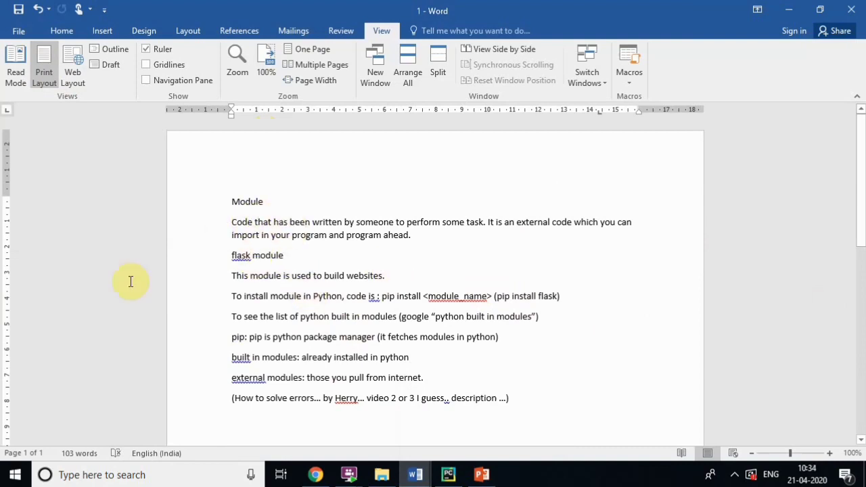
scroll(352, 328, "down", 3)
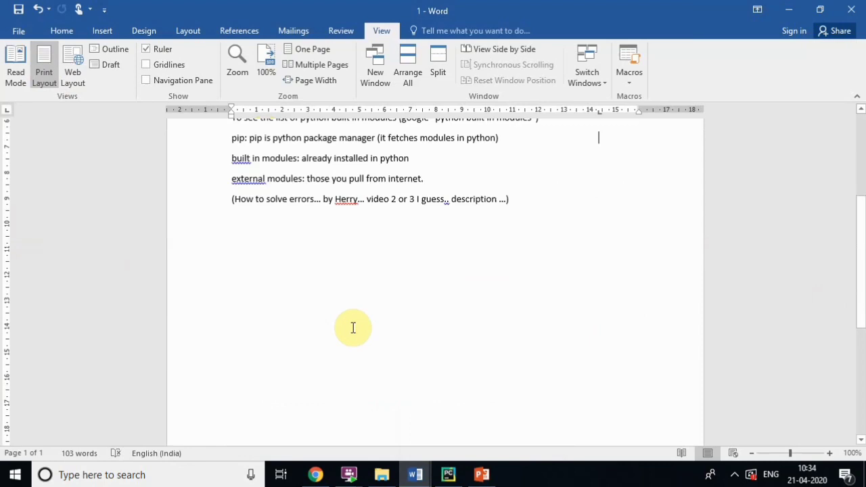
scroll(353, 328, "up", 1)
scroll(357, 324, "up", 2)
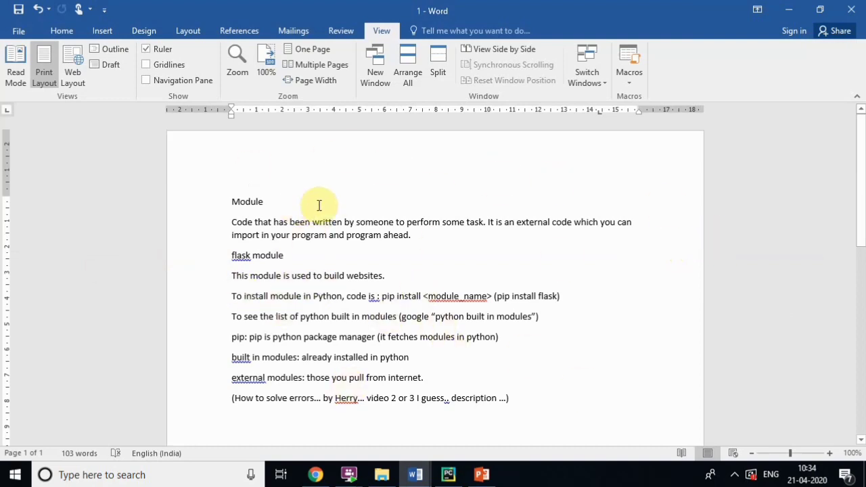
- Show the notes in Web Layout, selecting and then deselecting all the text
left_click(78, 85)
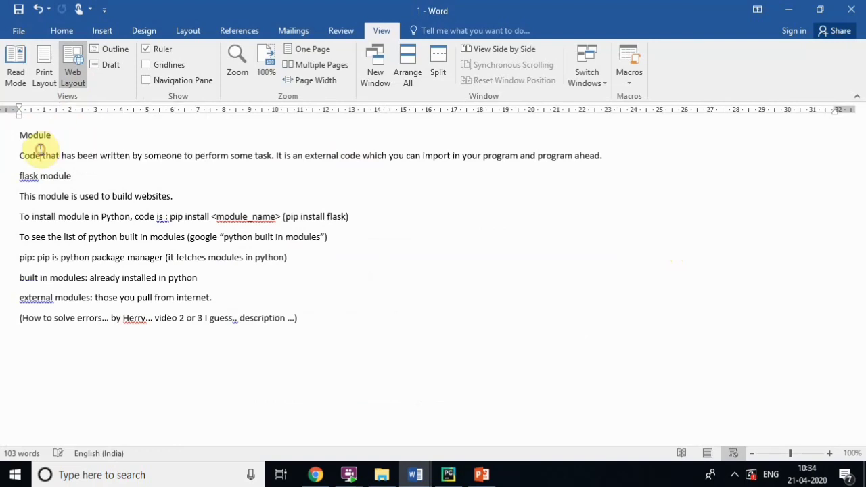
left_click_drag(20, 139, 322, 328)
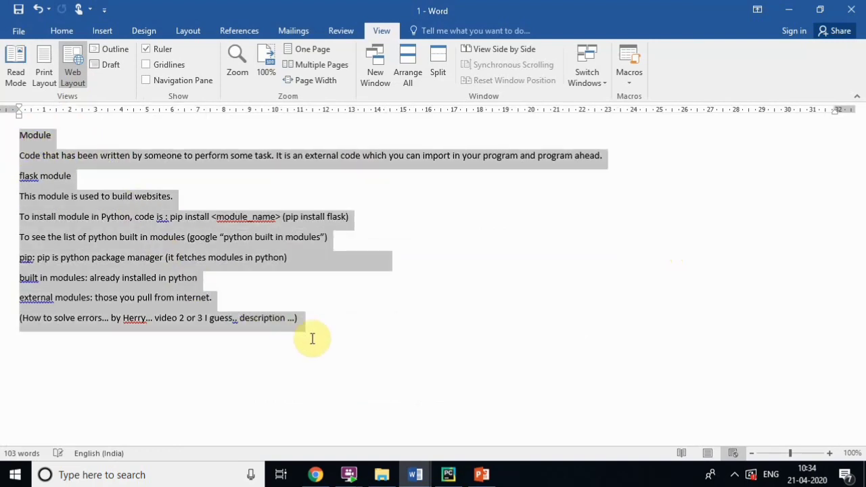
left_click(438, 249)
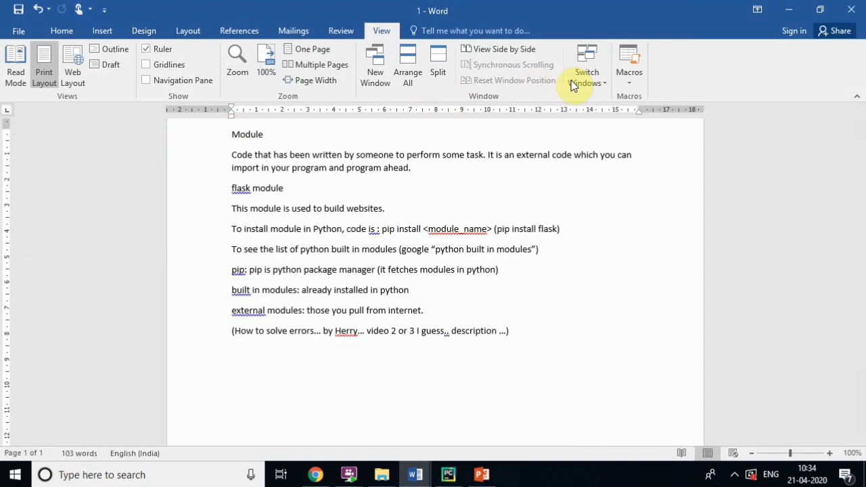
- On the Review tab, add a new first line 'Informton' above the Module heading
left_click(341, 30)
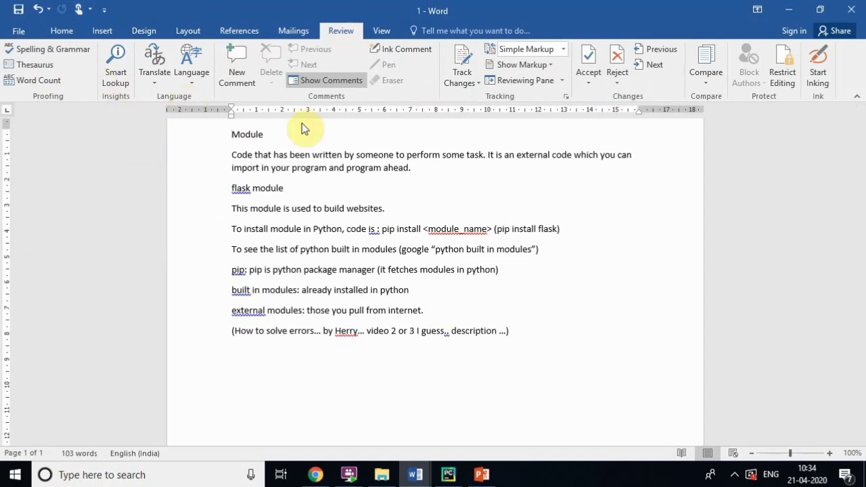
left_click(545, 333)
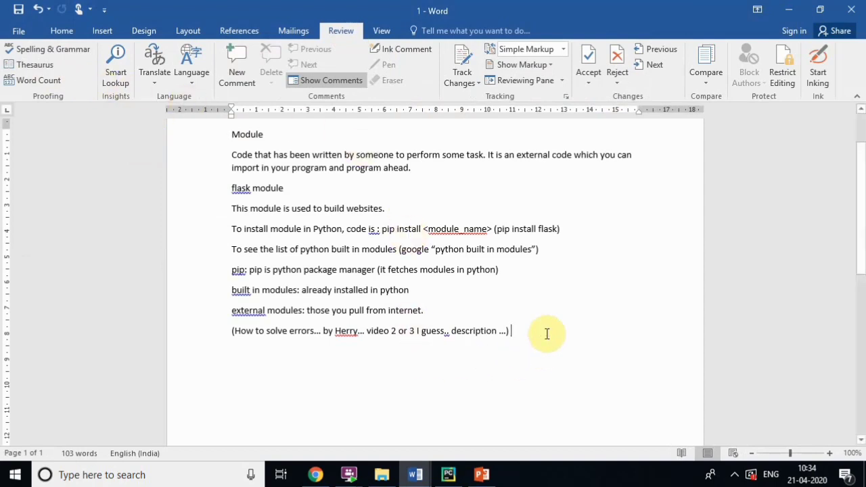
scroll(271, 237, "up", 2)
left_click(232, 198)
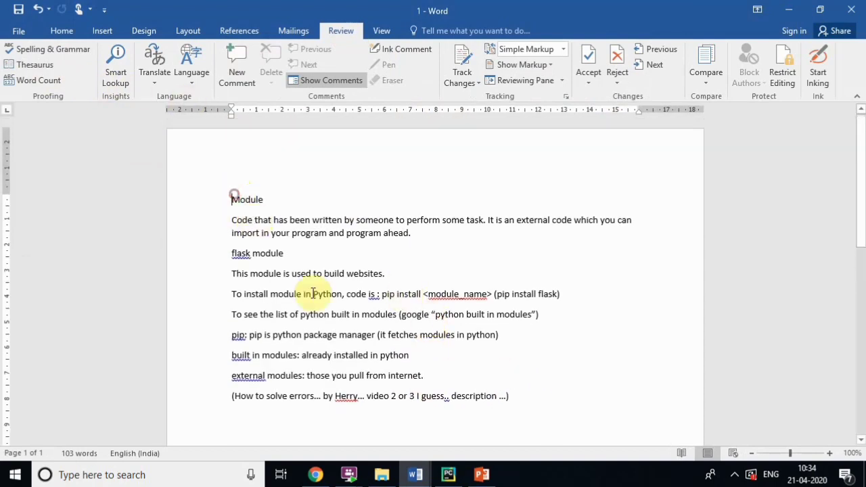
scroll(313, 294, "up", 1)
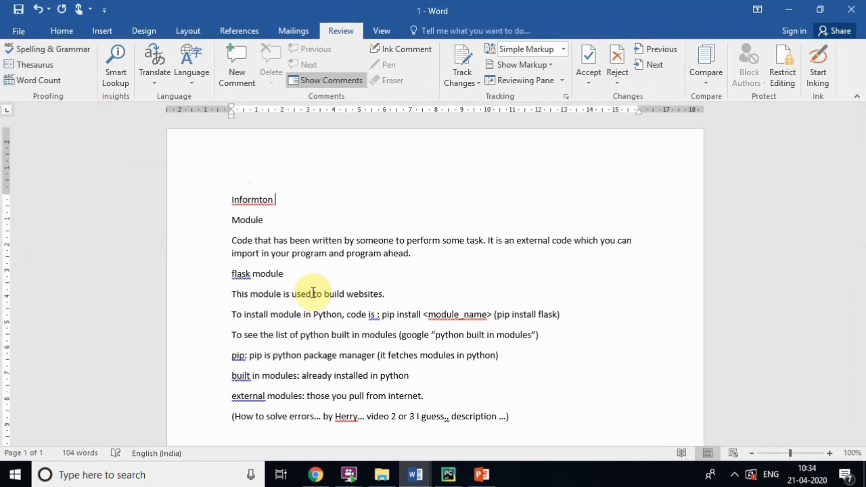
- View spelling suggestions for 'Informton' and dismiss them without changing it
double_click(255, 209)
left_click(286, 210)
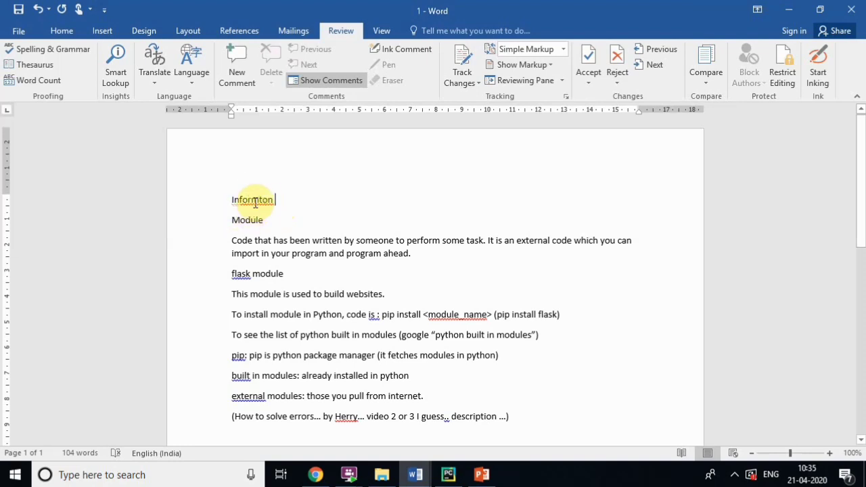
right_click(252, 201)
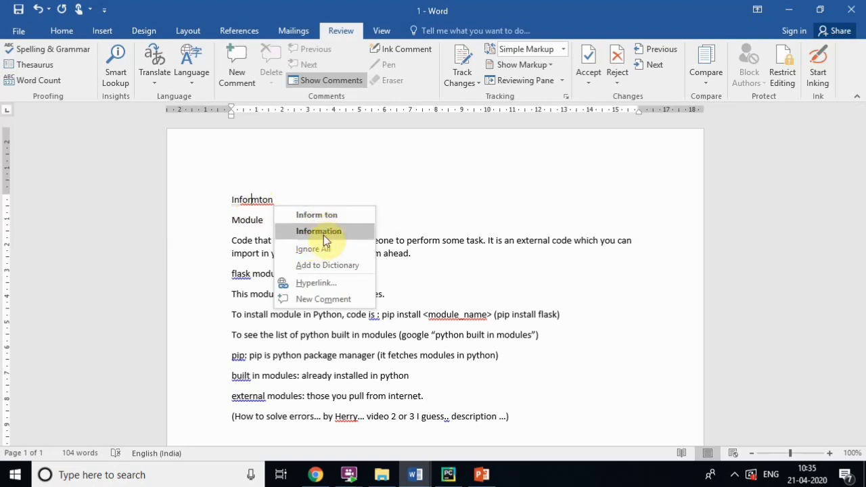
left_click(390, 206)
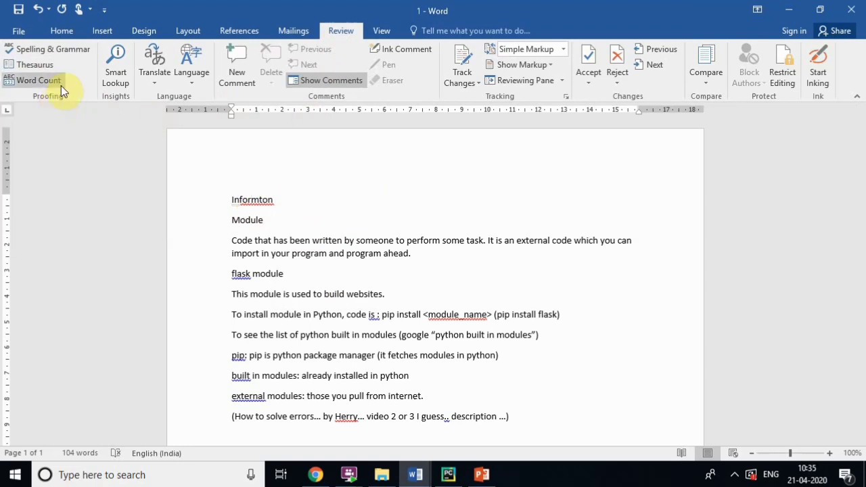
- Correct 'Informton' to 'Information' via spell check and add a blank line below it
left_click(75, 56)
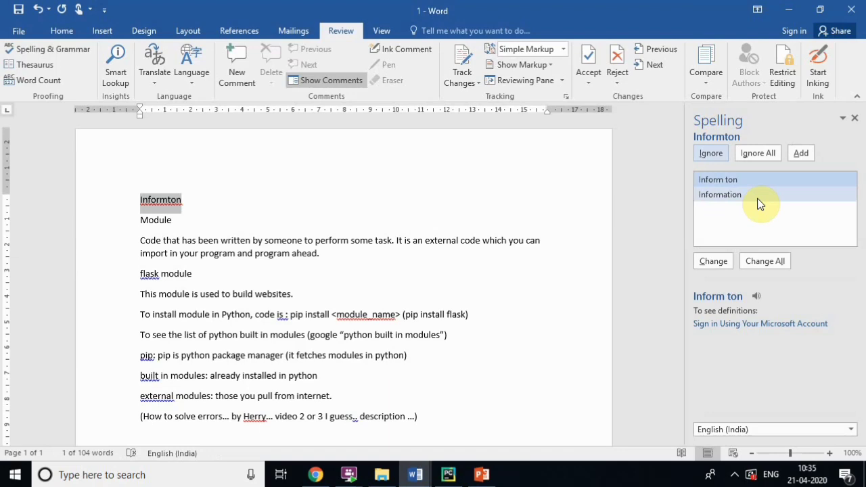
left_click(735, 195)
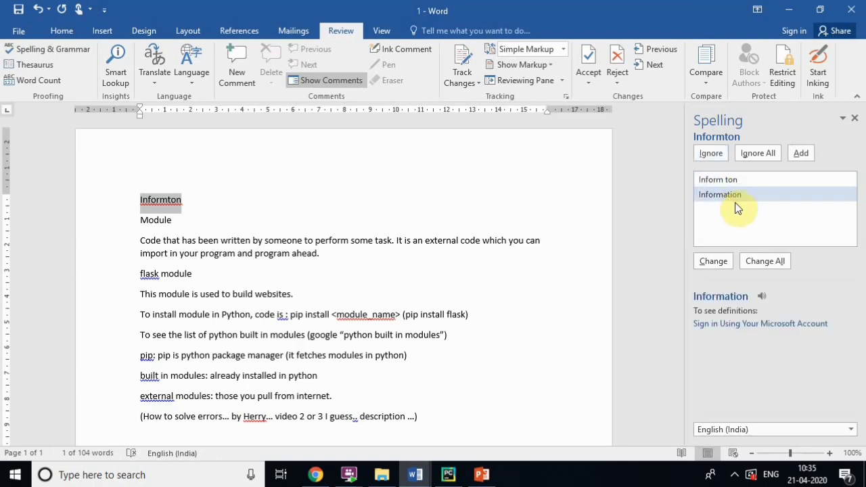
left_click(718, 262)
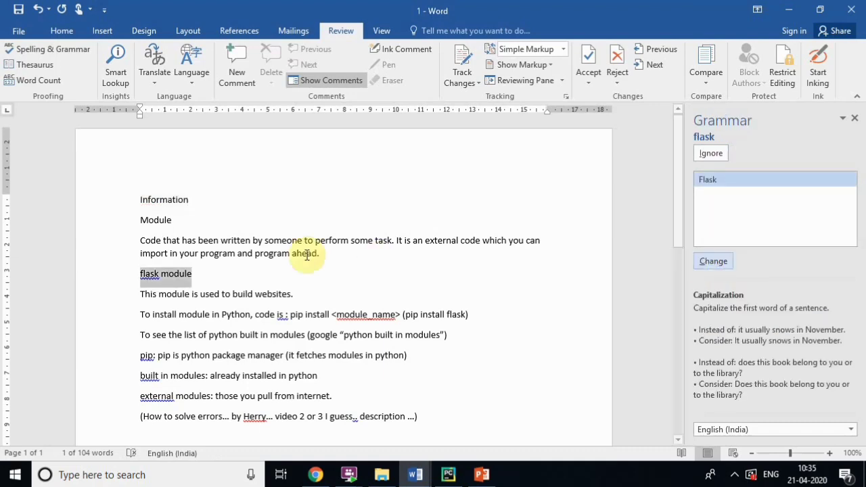
left_click(192, 198)
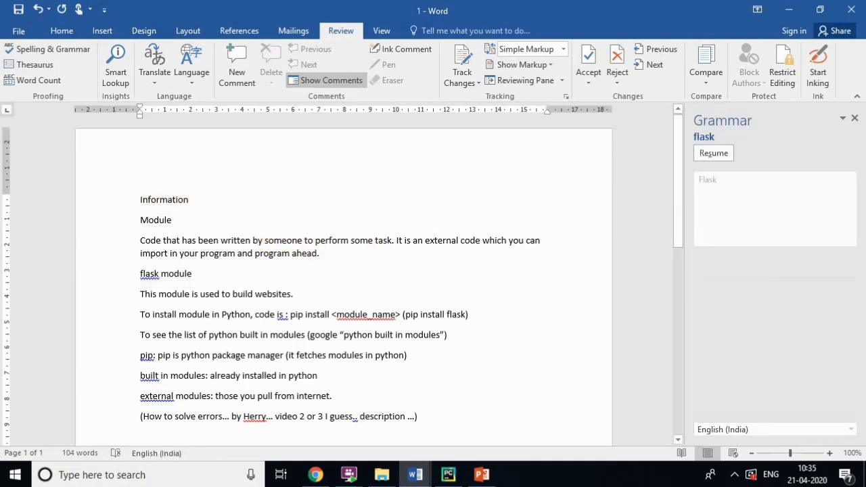
key("Return")
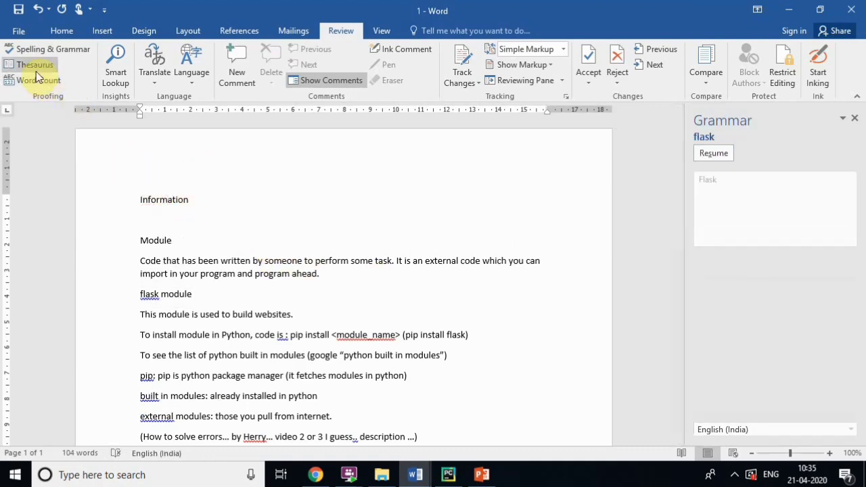
left_click(36, 67)
mouse_move(459, 206)
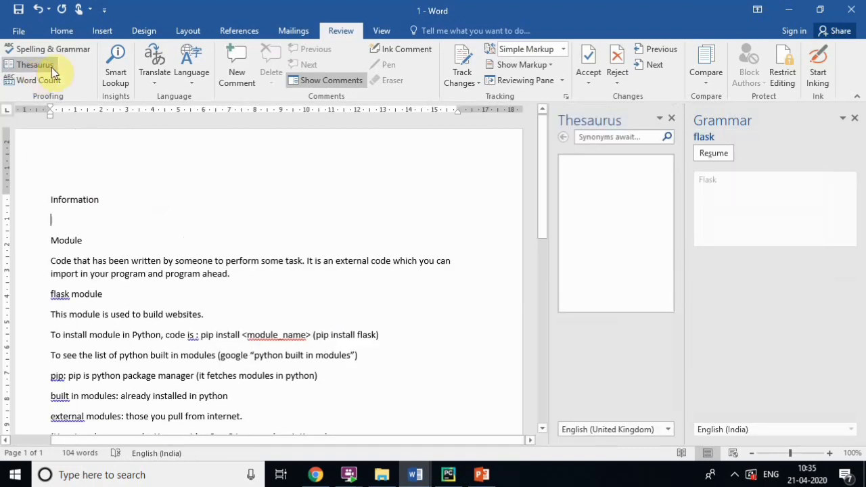
- Look up 'study' in the Thesaurus to list synonyms like education and training
left_click(622, 138)
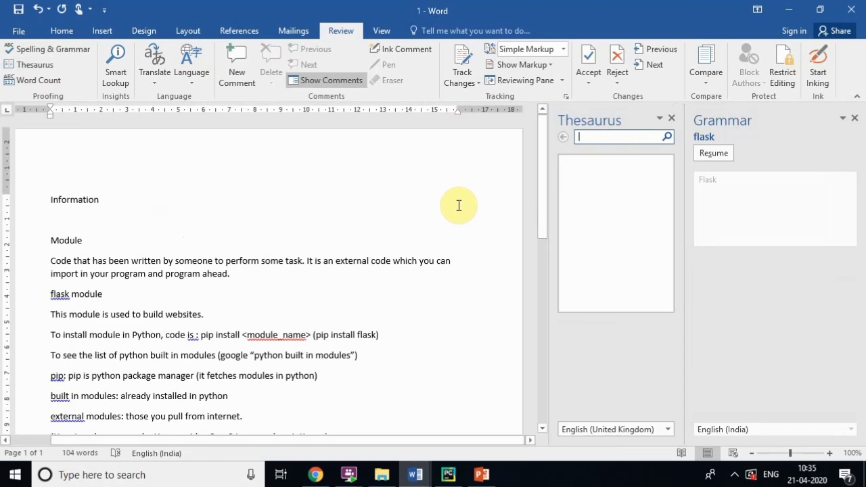
type("study")
left_click(667, 136)
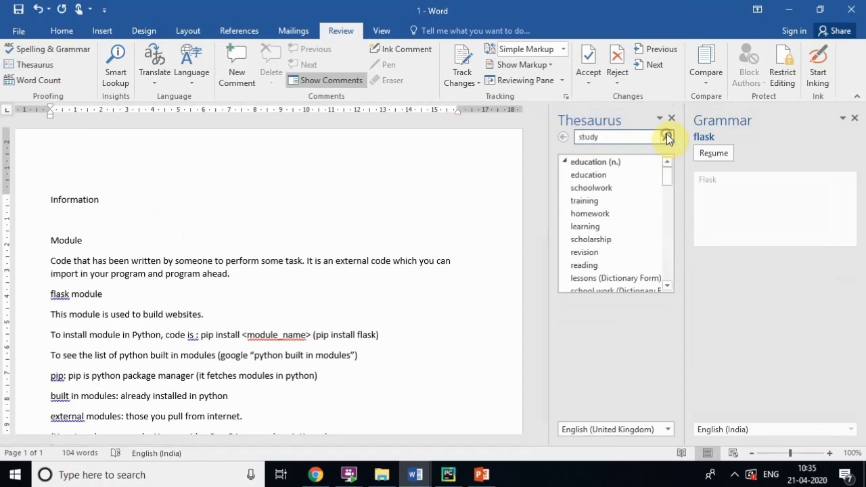
left_click_drag(671, 179, 665, 182)
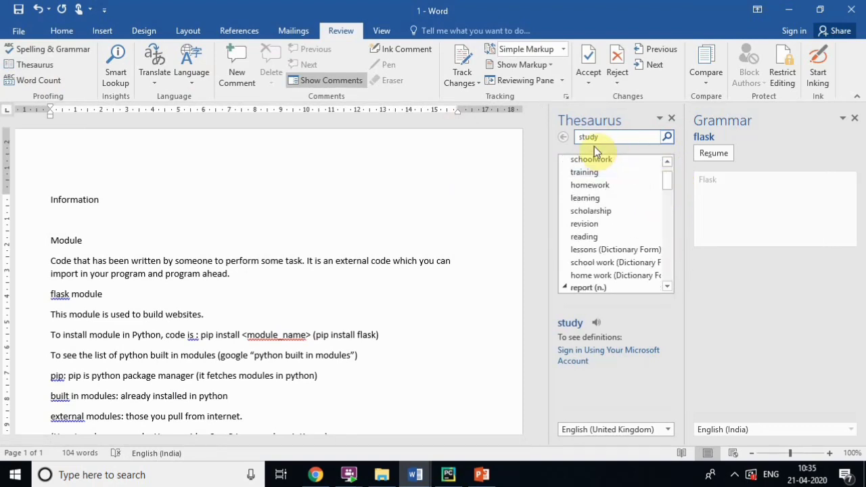
left_click(670, 165)
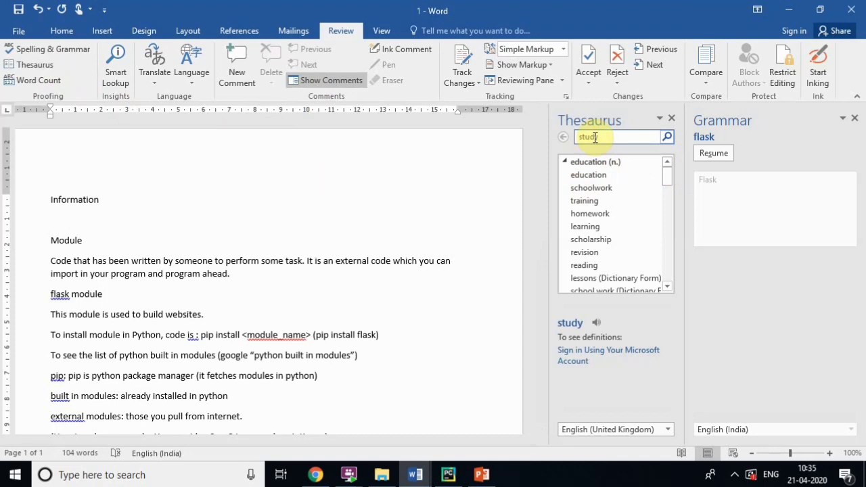
left_click_drag(609, 137, 567, 138)
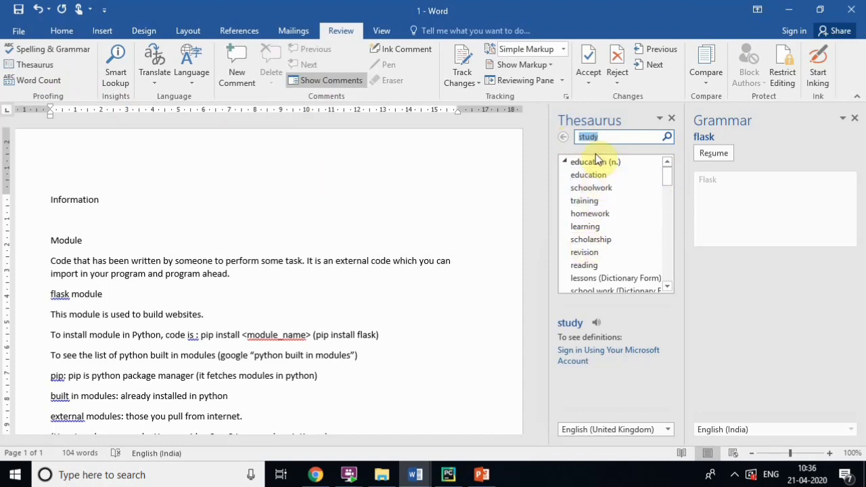
- On the Layout tab, close the Thesaurus and Grammar panes
left_click(300, 31)
left_click(184, 32)
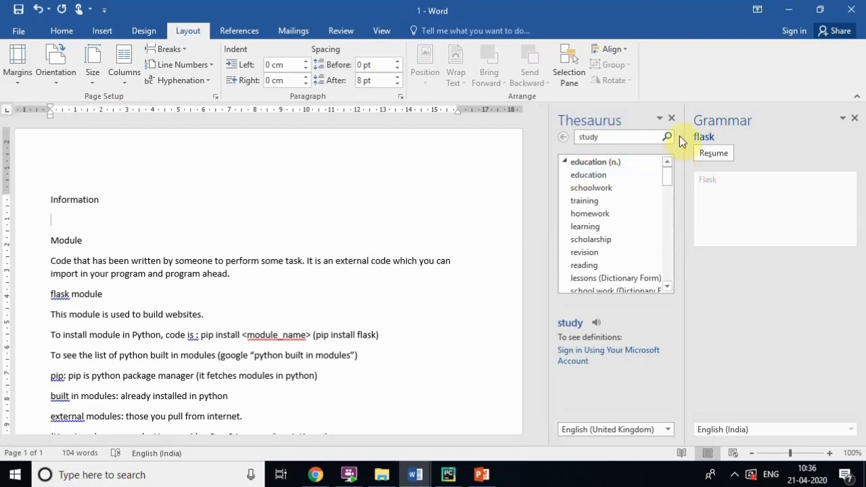
left_click(672, 120)
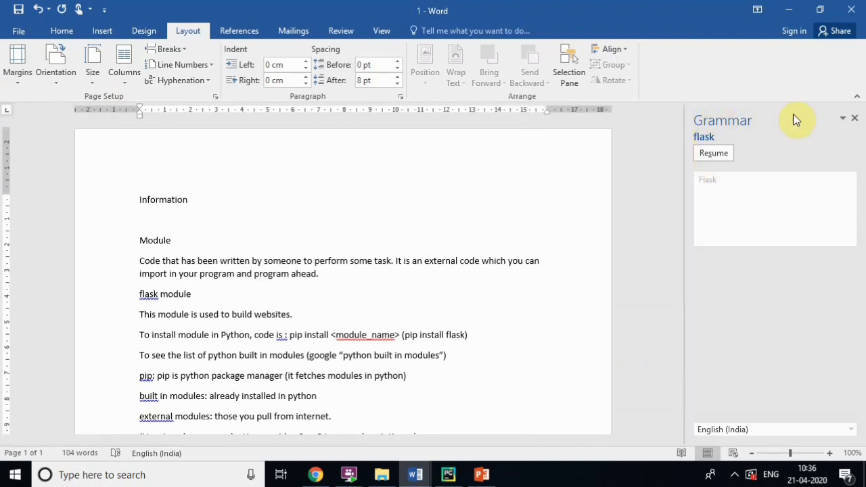
left_click(854, 119)
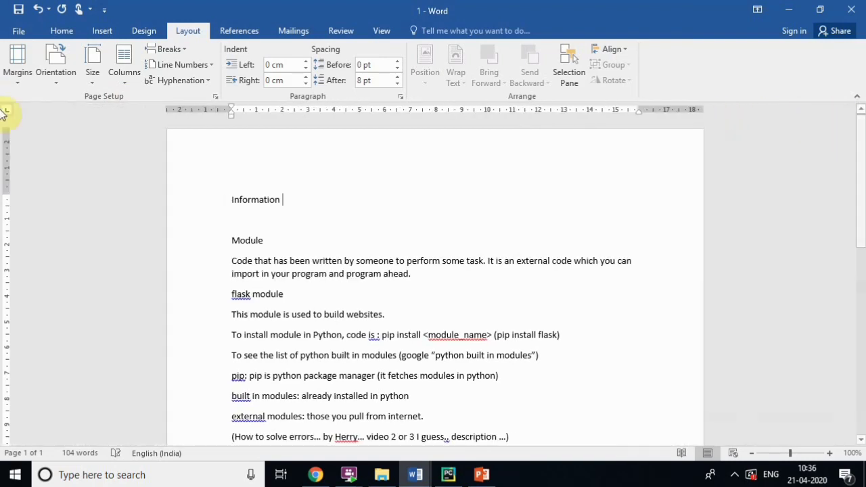
left_click(19, 89)
mouse_move(17, 64)
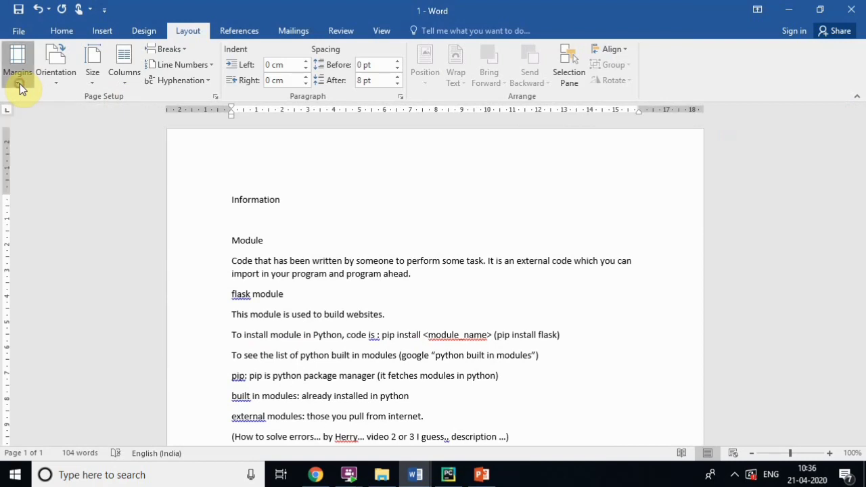
left_click(242, 157)
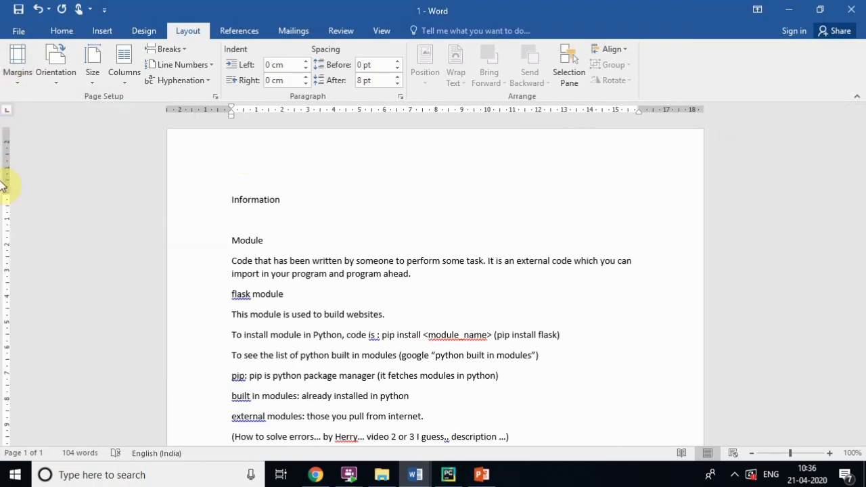
- Place the caret around the Information line, then select the Module line
left_click(228, 241)
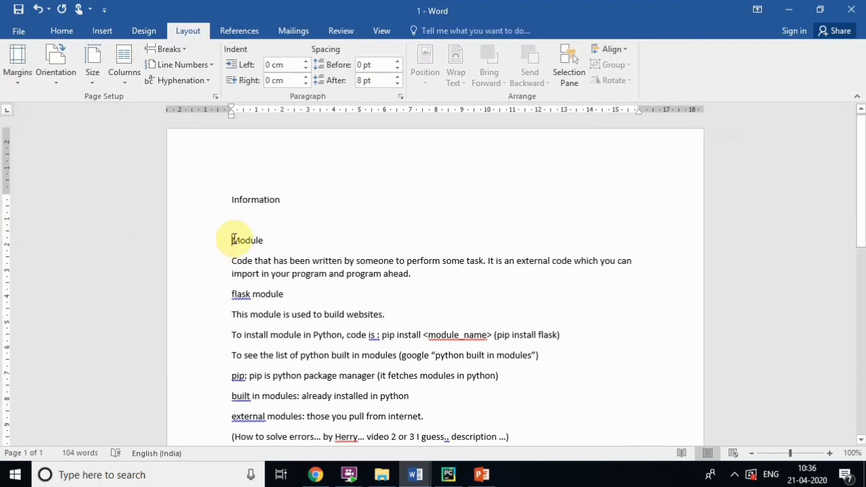
left_click(239, 188)
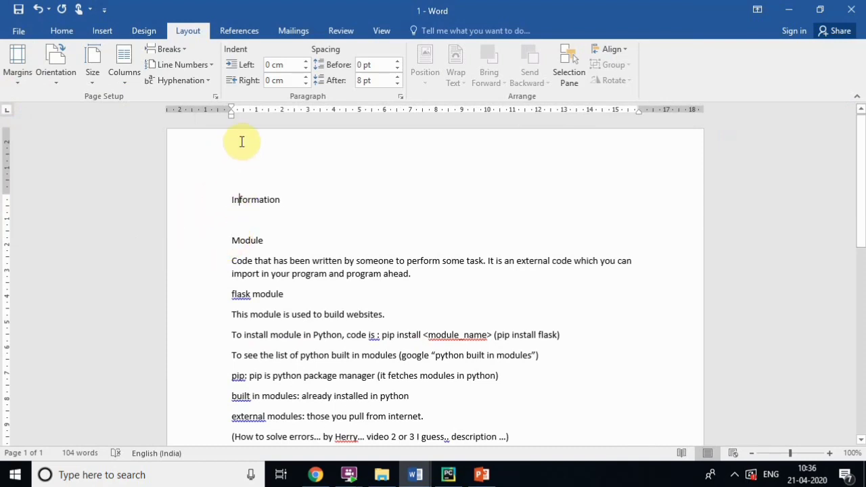
left_click(241, 140)
left_click(241, 179)
left_click(244, 141)
left_click(240, 169)
left_click(232, 174)
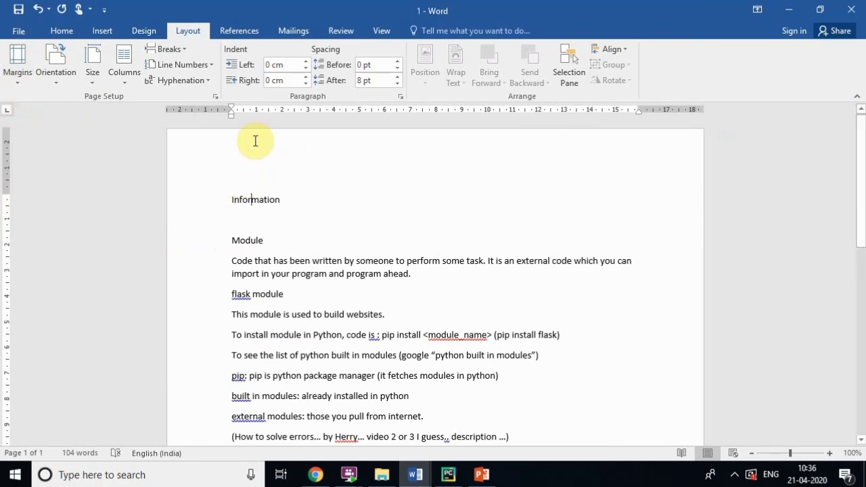
left_click_drag(220, 251, 160, 254)
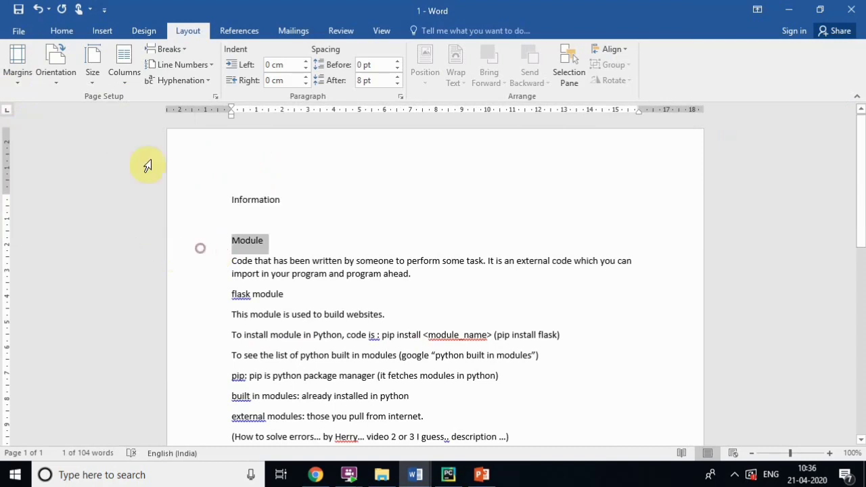
- In Custom Margins, reduce the left and right margins to 1 cm
left_click(20, 76)
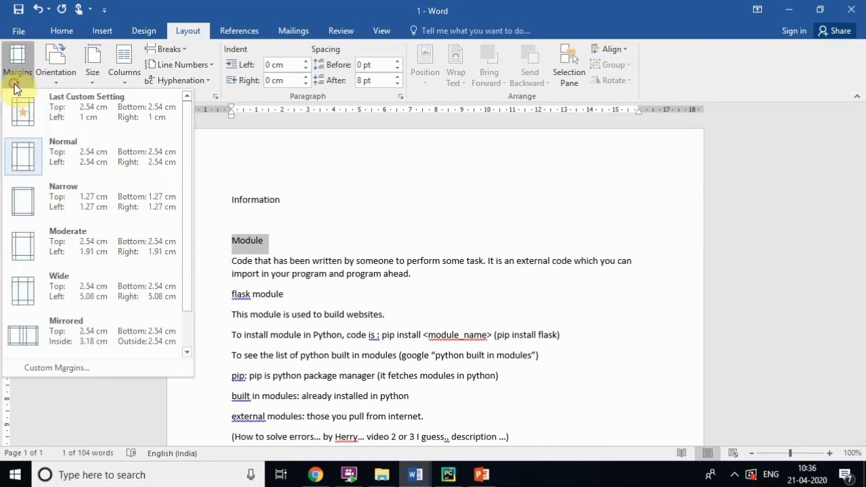
left_click(35, 371)
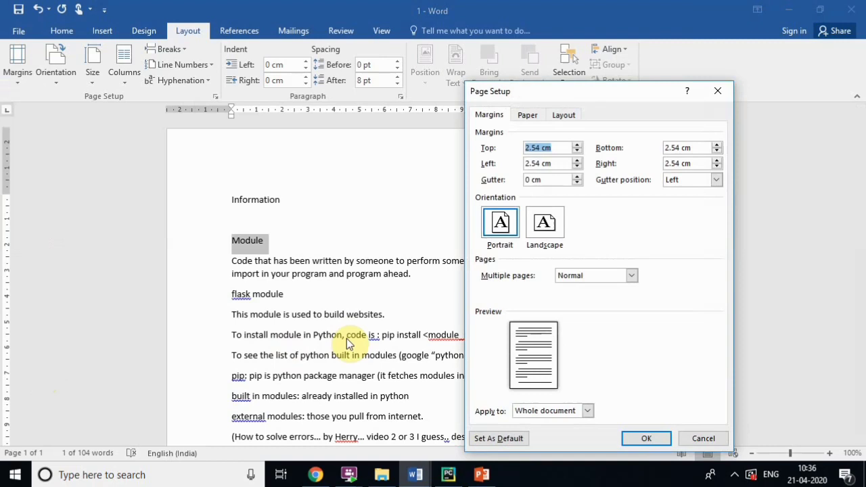
left_click(575, 167)
left_click(576, 167)
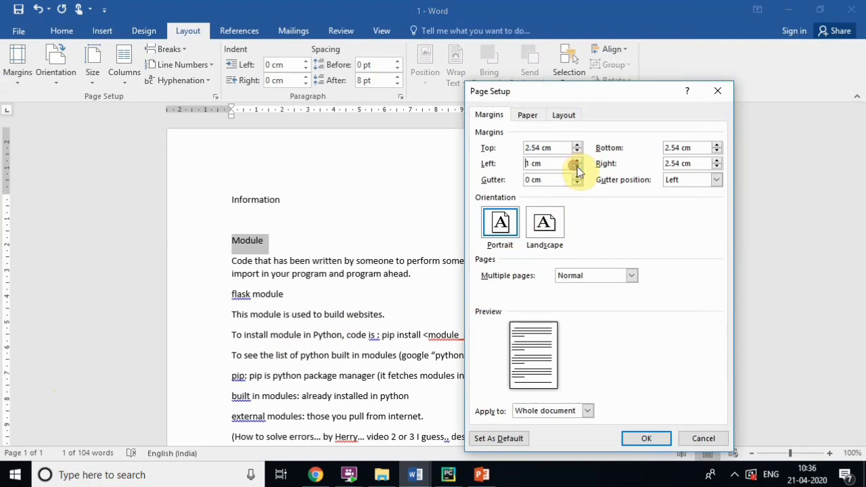
left_click(716, 166)
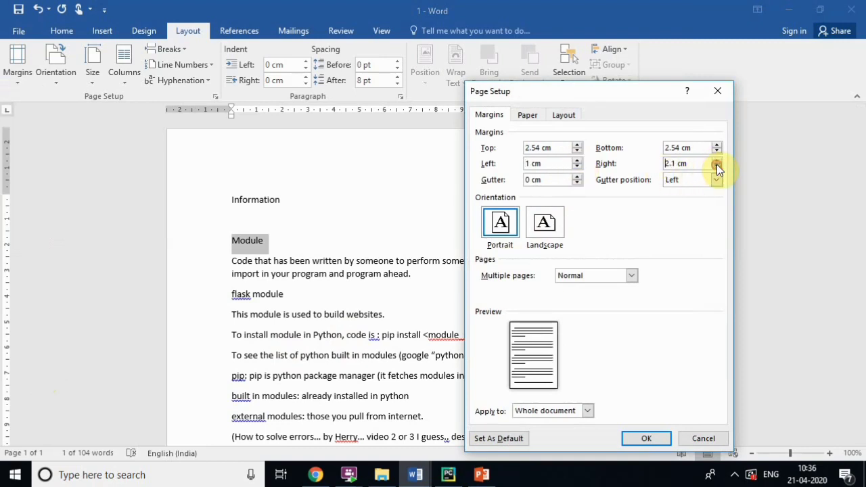
left_click(716, 166)
left_click(716, 166)
left_click(716, 166)
left_click(716, 166)
- Lower the top margin to 1 cm, apply the margins, and review the Margins gallery
left_click(577, 152)
left_click(576, 151)
left_click(577, 152)
left_click(577, 151)
left_click(577, 152)
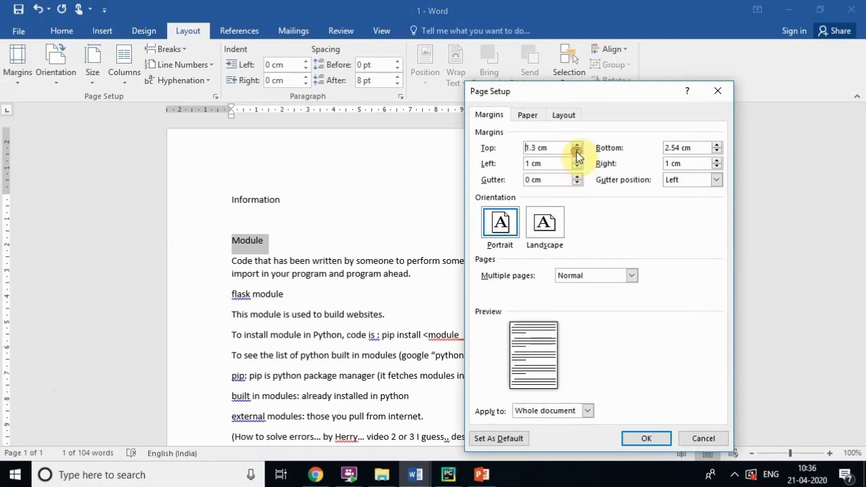
left_click(577, 151)
left_click(577, 152)
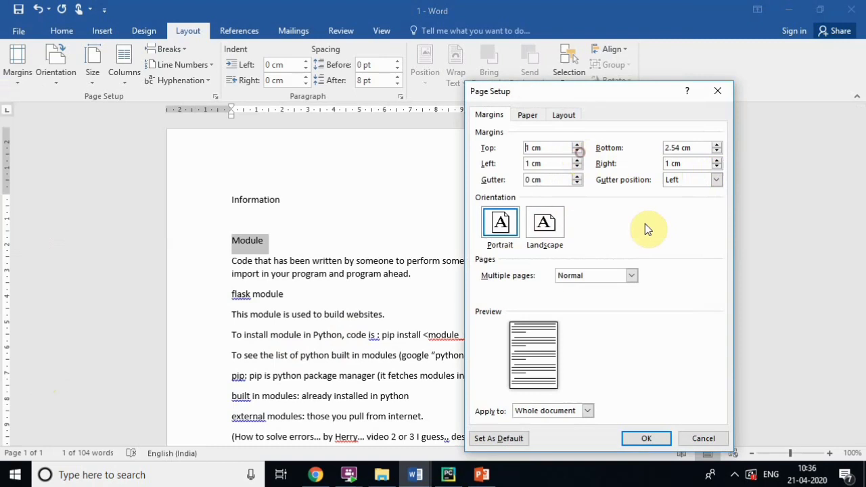
left_click(646, 438)
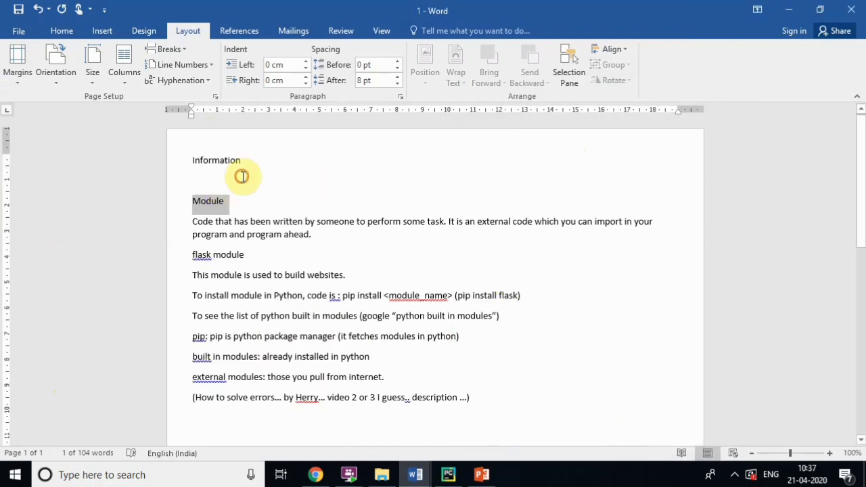
left_click(242, 177)
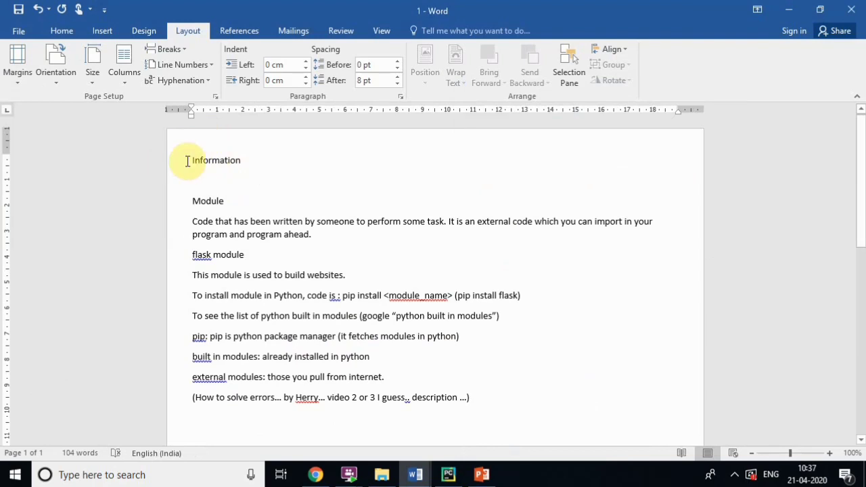
left_click(15, 66)
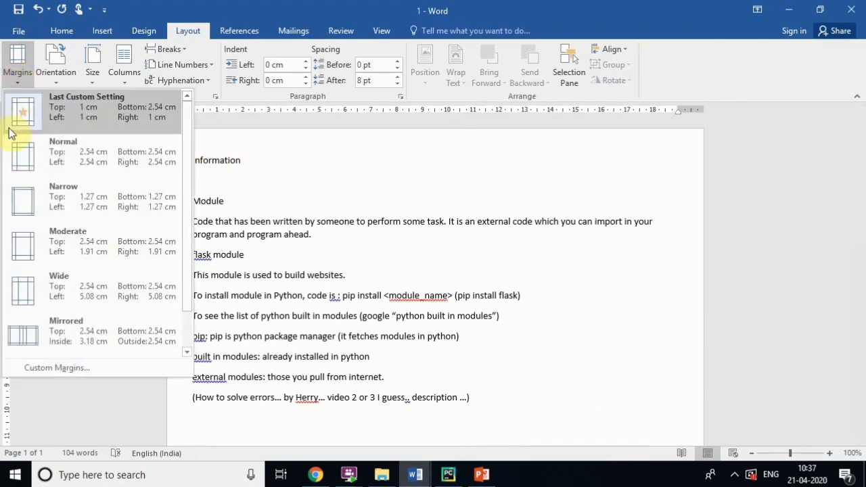
left_click(354, 299)
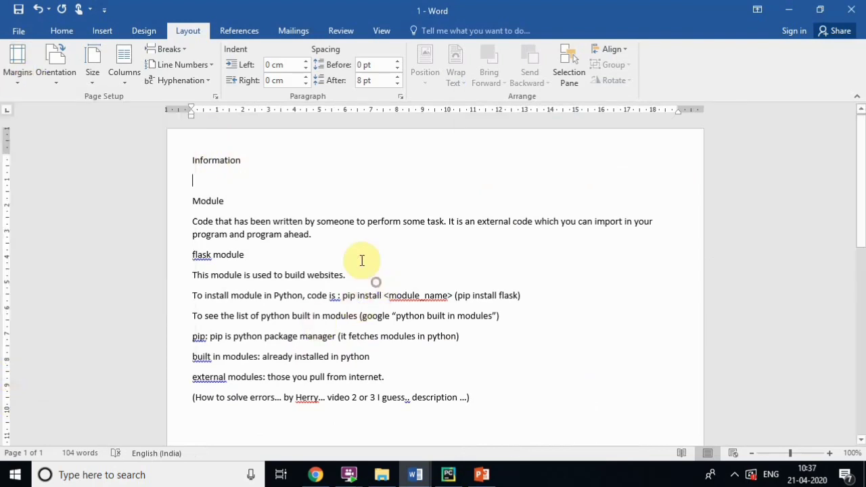
- Change the page orientation from portrait to Landscape and scroll to check the page
left_click(56, 84)
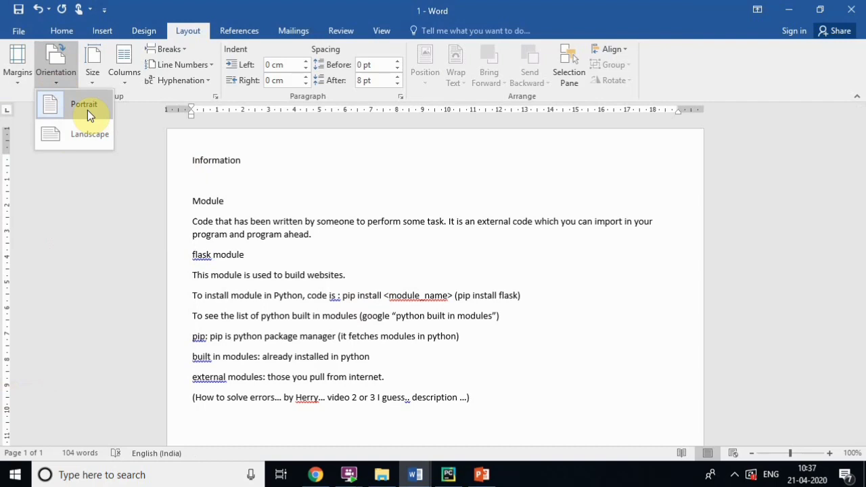
left_click(78, 111)
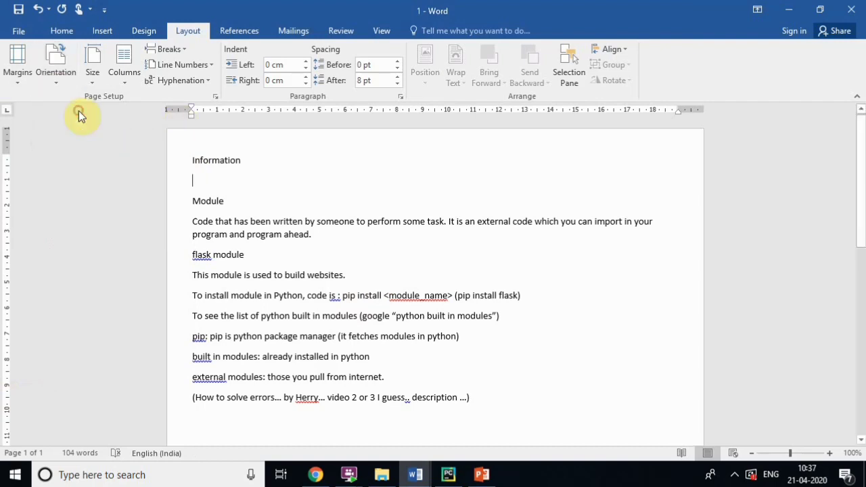
left_click_drag(861, 213, 857, 420)
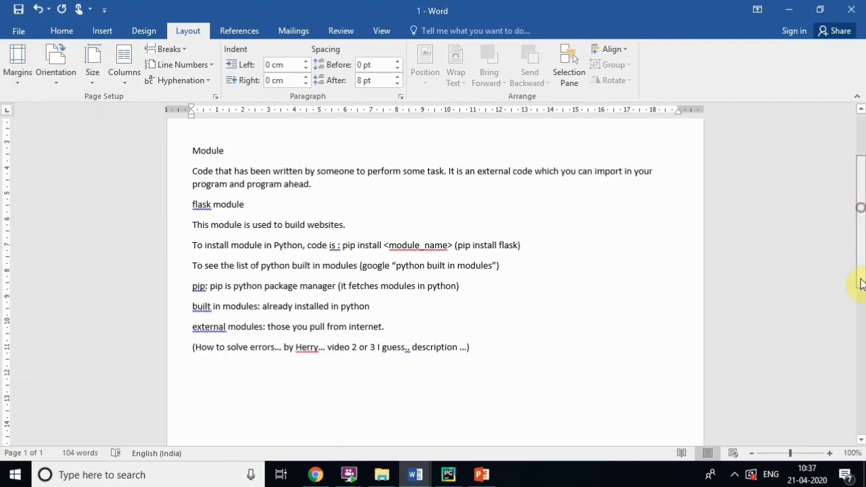
left_click_drag(857, 370, 858, 199)
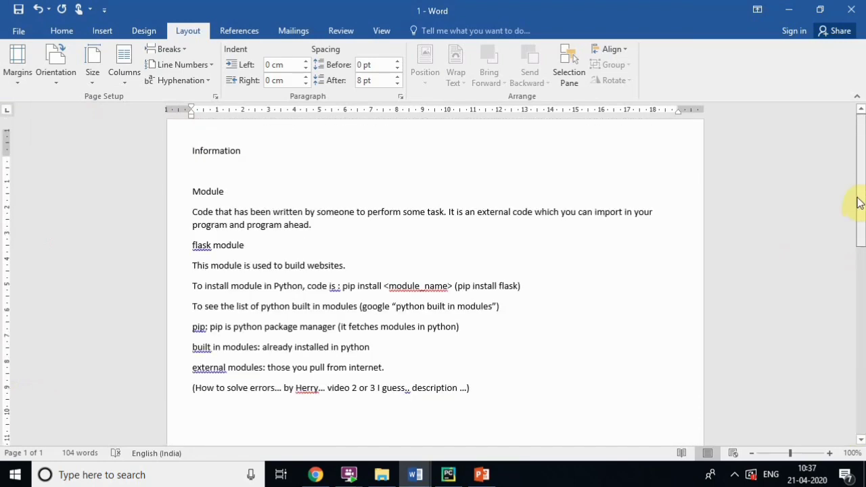
left_click(46, 75)
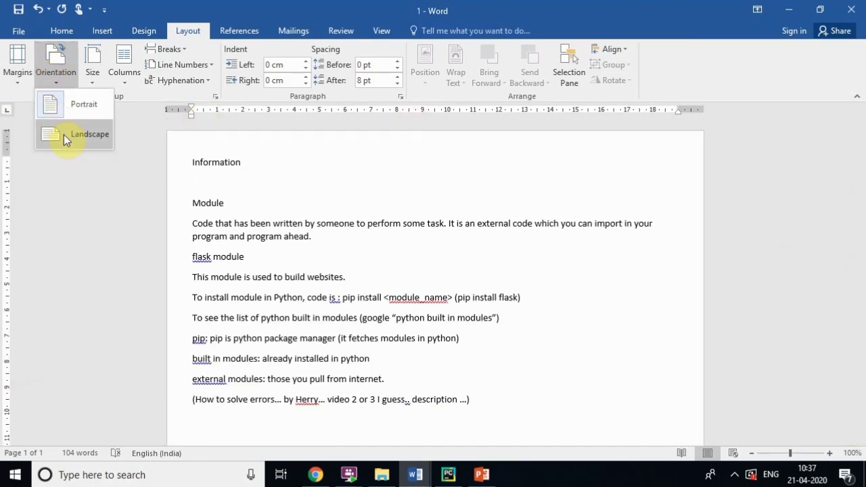
left_click(64, 134)
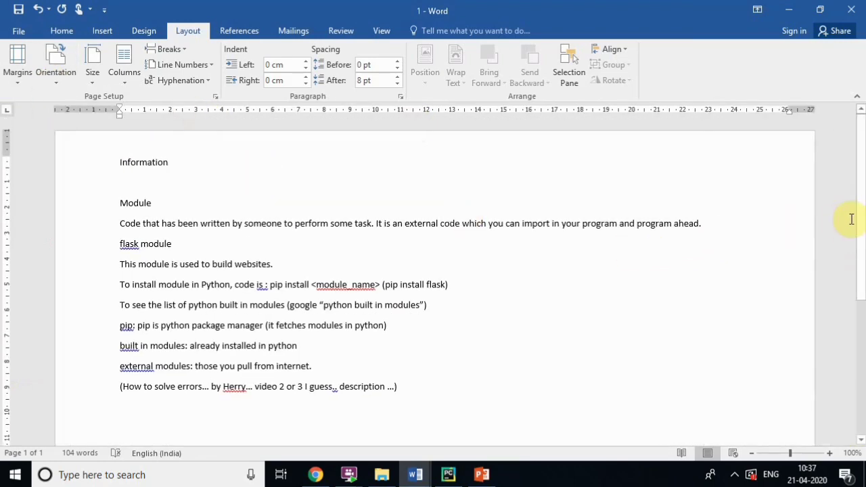
mouse_move(859, 223)
left_mouse_down()
mouse_move(859, 467)
mouse_move(862, 190)
left_mouse_up()
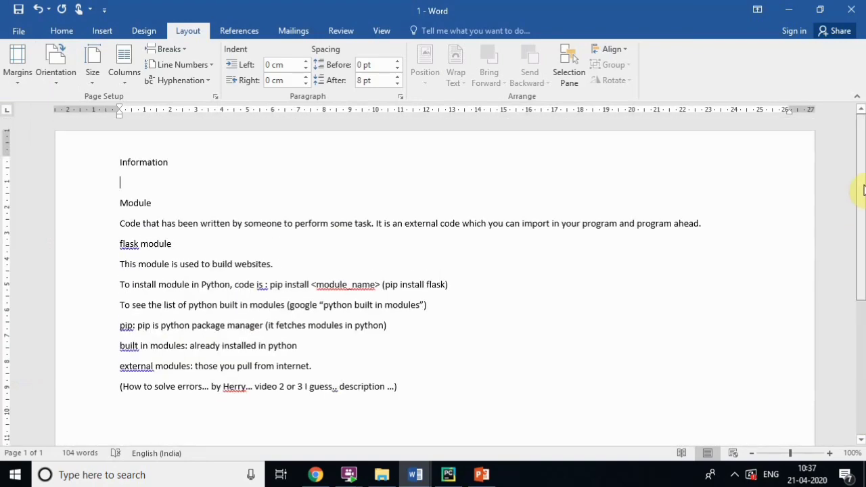
left_click(23, 80)
left_click(54, 80)
left_click(14, 80)
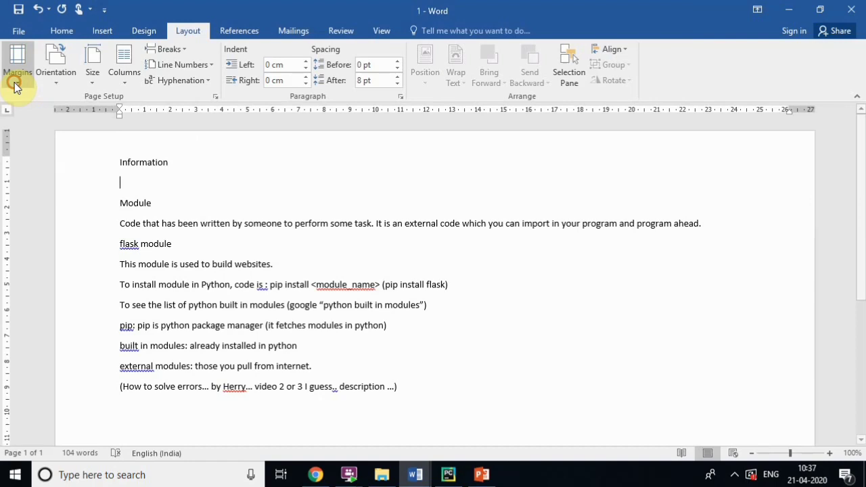
- Place the insertion point right after 'websites.' at the end of the flask description
left_click(107, 32)
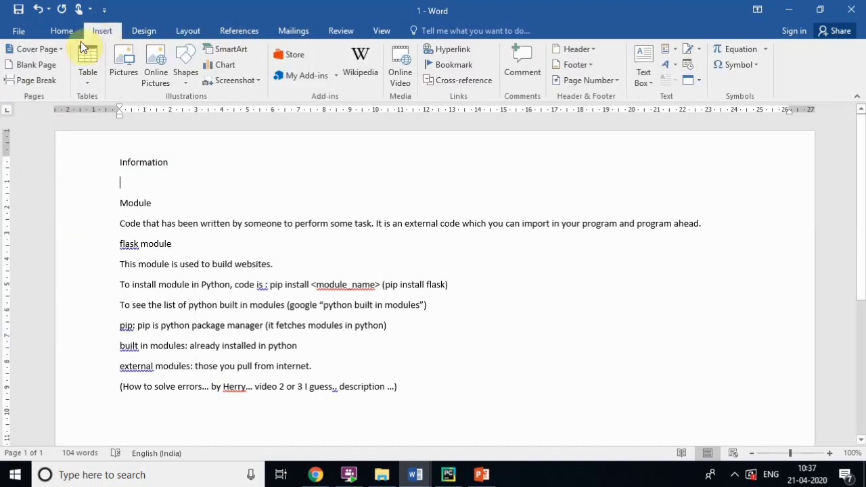
left_click(62, 32)
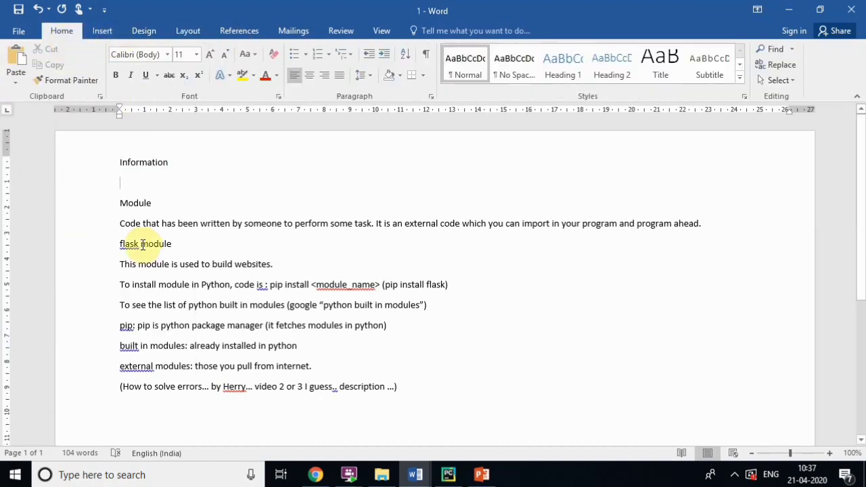
scroll(203, 294, "down", 3)
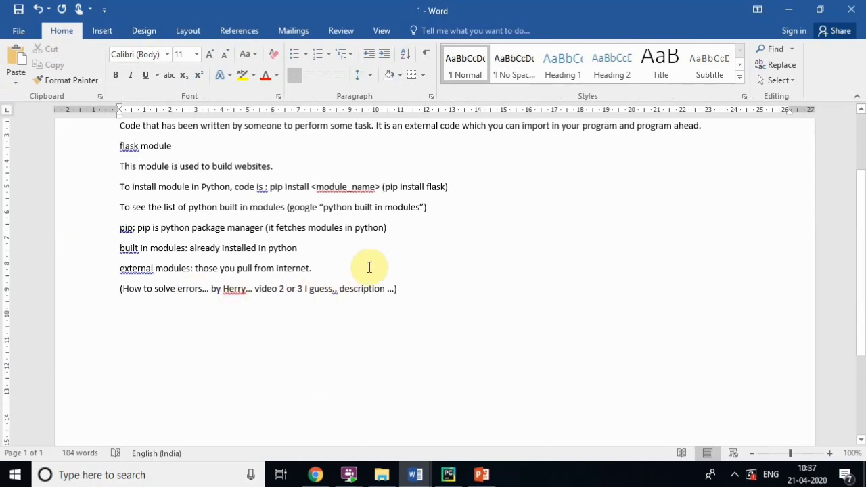
scroll(345, 257, "up", 3)
left_click(293, 264)
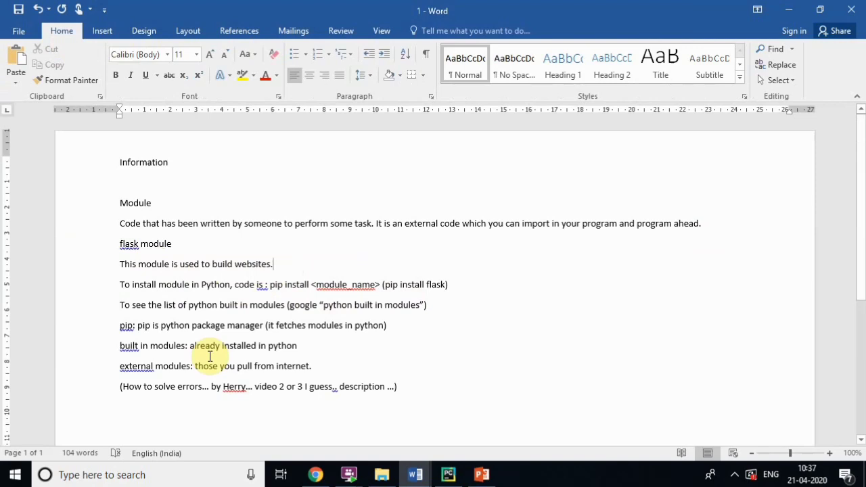
mouse_move(116, 284)
left_mouse_down()
mouse_move(256, 317)
mouse_move(393, 388)
left_mouse_up()
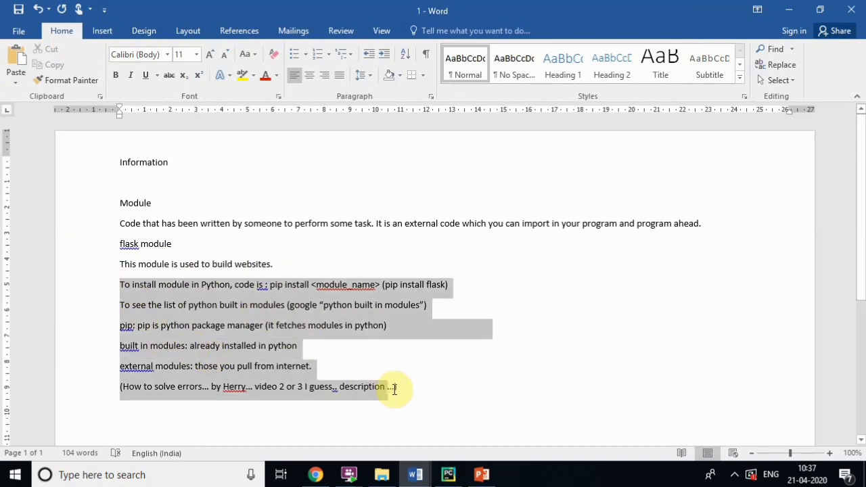
left_click(275, 264)
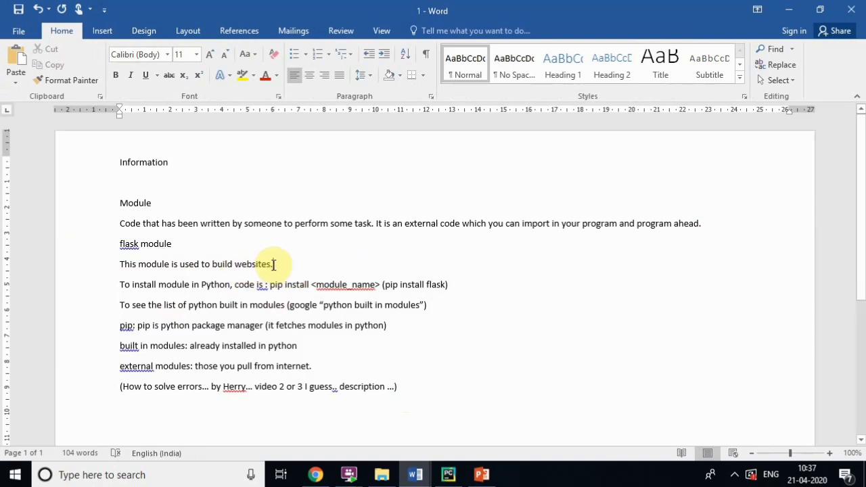
- Insert a page break there so the pip install line starts page 2
left_click(108, 31)
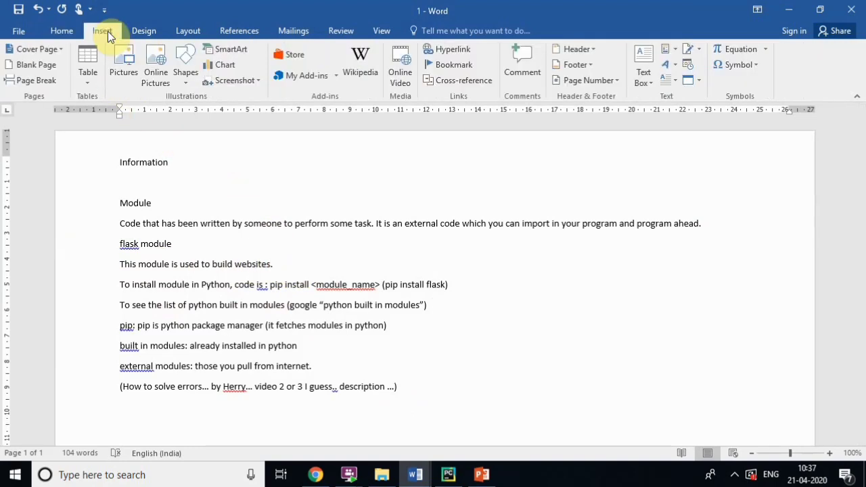
left_click(45, 85)
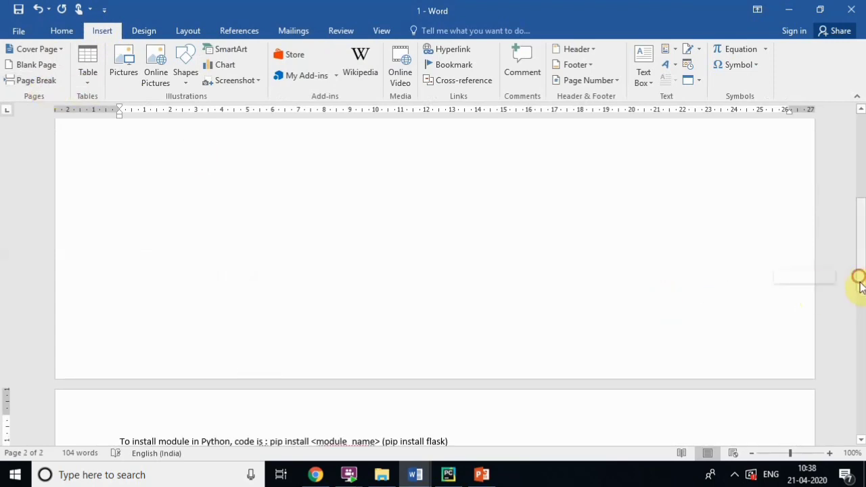
mouse_move(859, 280)
left_mouse_down()
mouse_move(859, 349)
mouse_move(859, 332)
left_mouse_up()
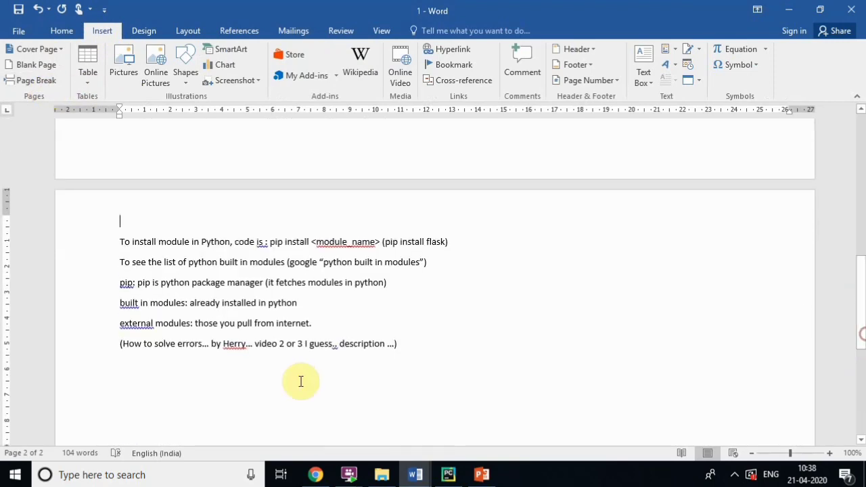